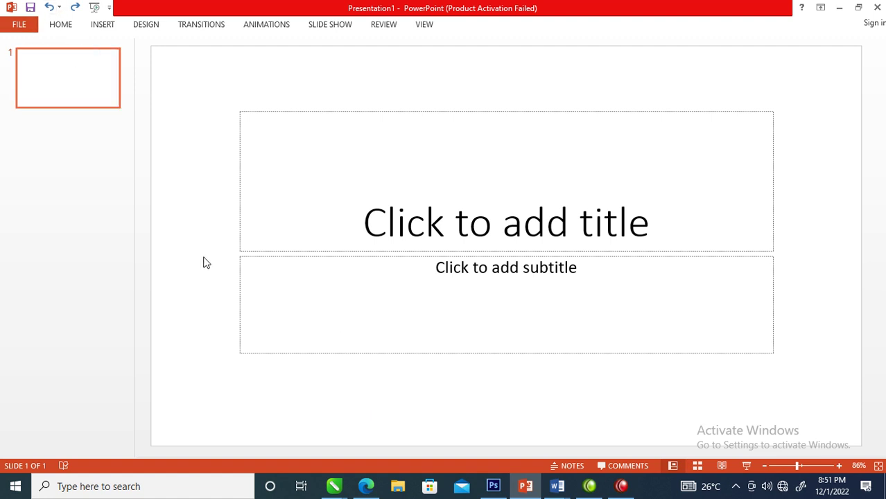
Open the PowerPoint window's control menu with Alt+Space
{"action": "key", "text": "alt+space"}
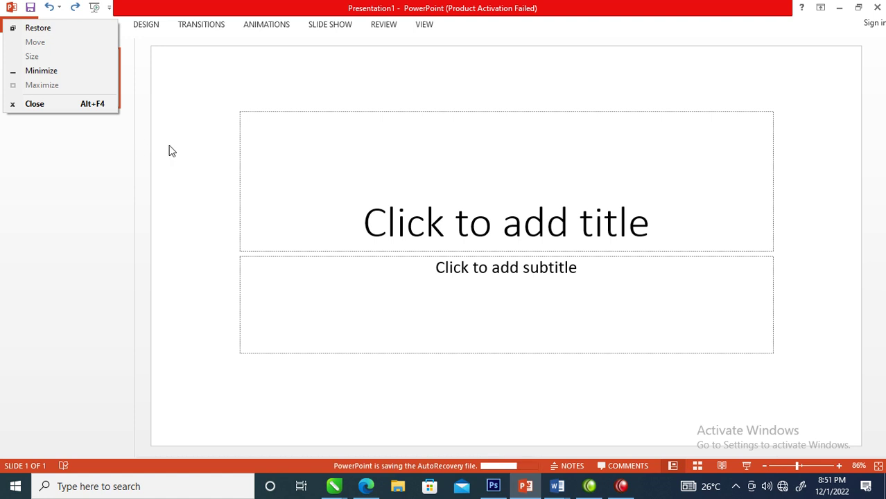
Insert the 'bonny chamber update' picture from the Desktop onto the title slide
{"action": "key", "text": "Escape"}
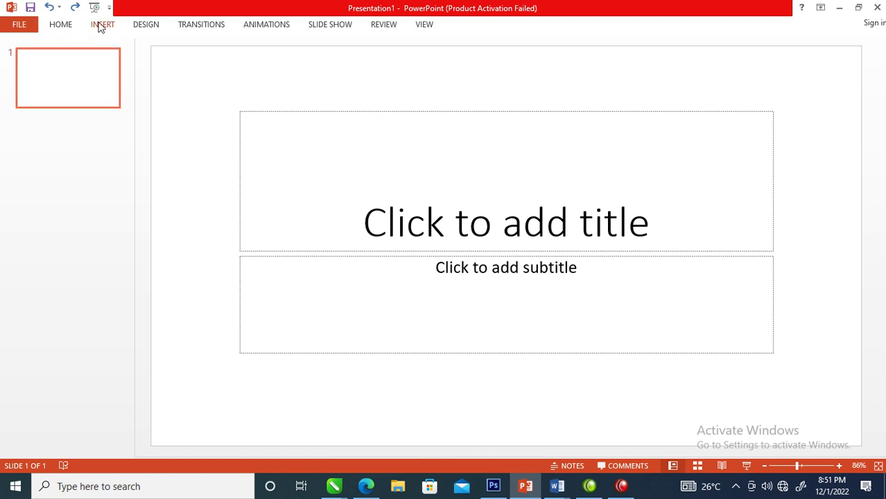
{"action": "left_click", "coordinate": [102, 25]}
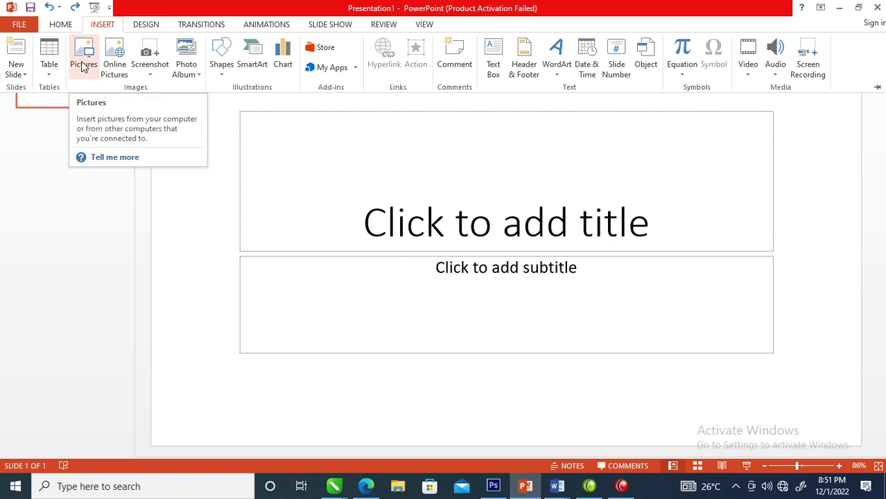
{"action": "left_click", "coordinate": [84, 64]}
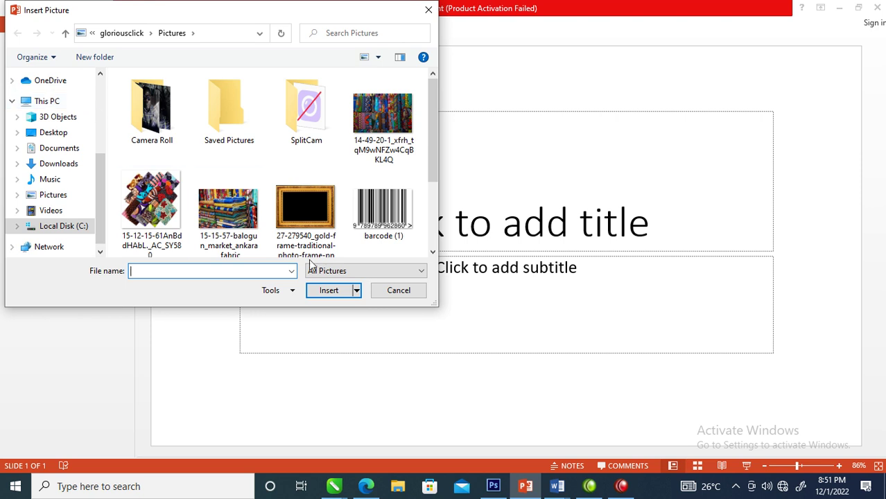
{"action": "left_click", "coordinate": [66, 131]}
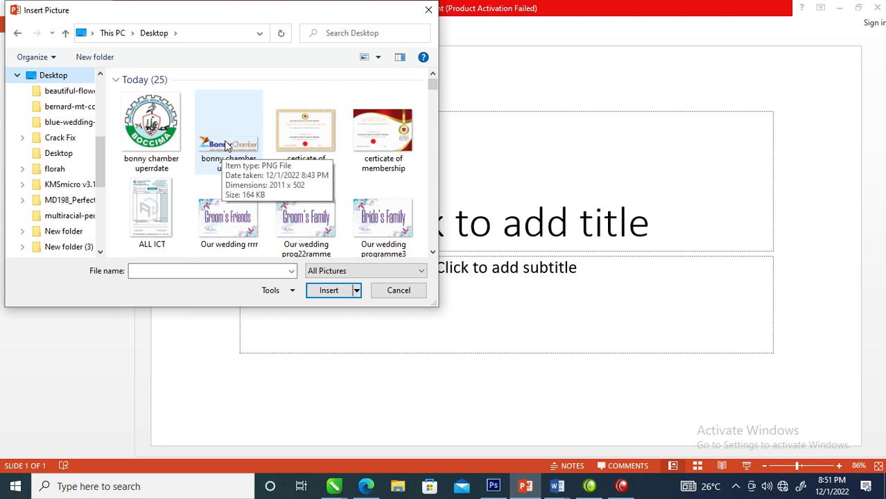
{"action": "mouse_move", "coordinate": [229, 131]}
{"action": "left_click", "coordinate": [225, 145]}
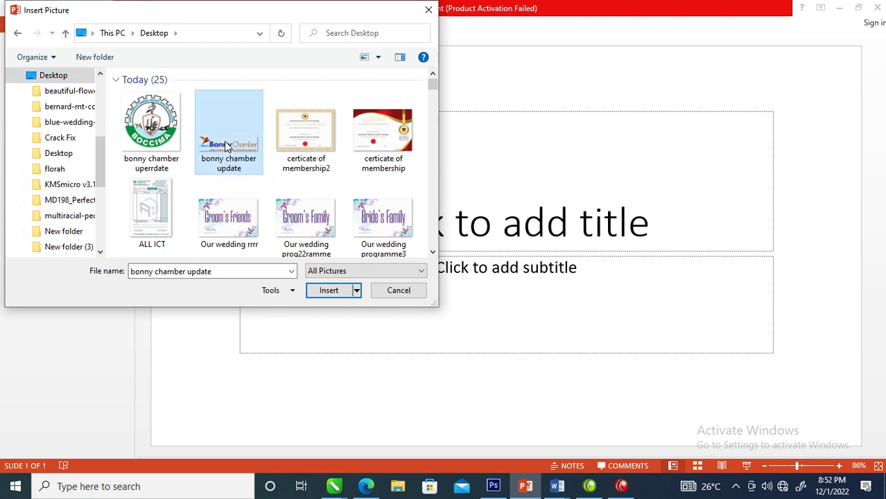
{"action": "double_click", "coordinate": [224, 141]}
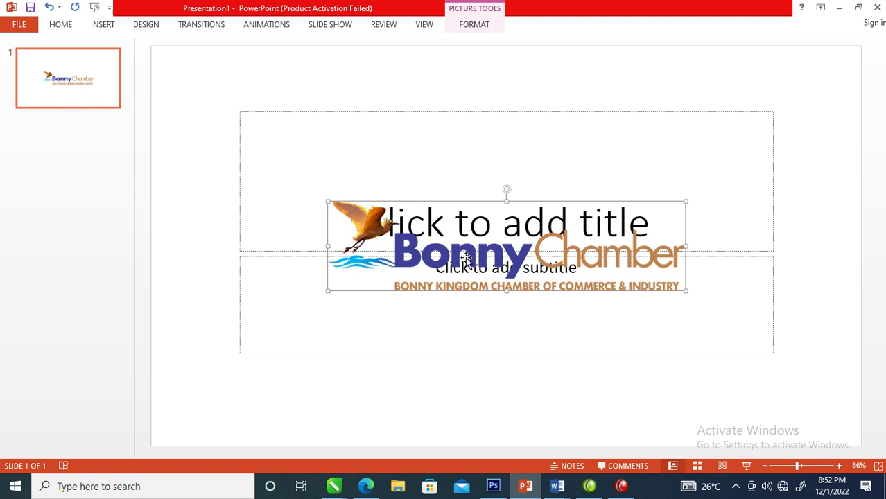
Shrink the Bonny Chamber logo and centre it at the top of the slide
{"action": "left_click_drag", "start_coordinate": [495, 252], "coordinate": [503, 131]}
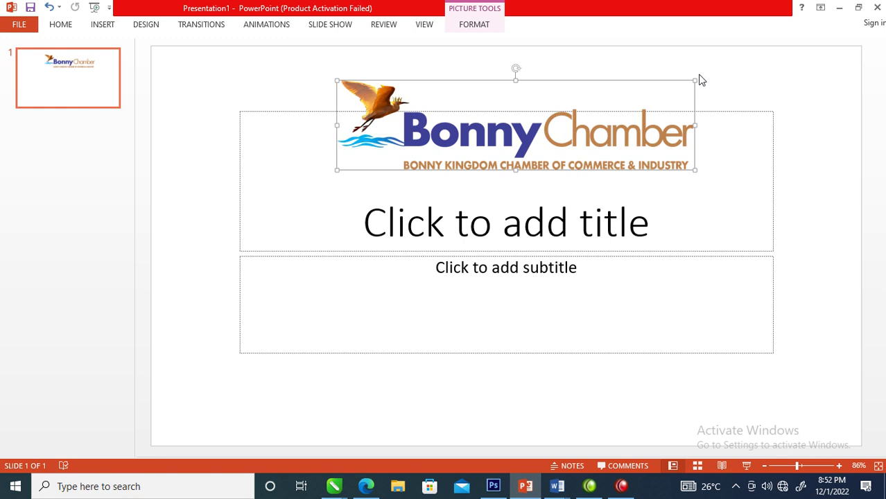
{"action": "left_click_drag", "start_coordinate": [693, 78], "coordinate": [558, 109]}
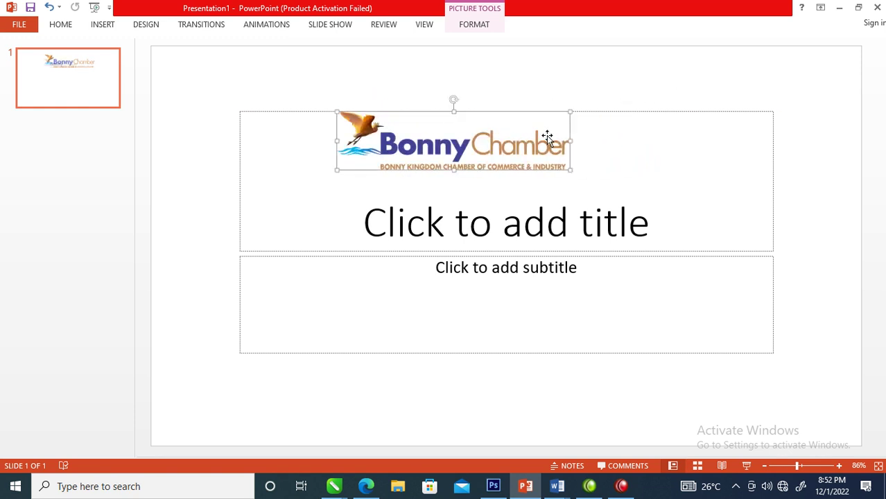
{"action": "left_click_drag", "start_coordinate": [513, 151], "coordinate": [552, 122]}
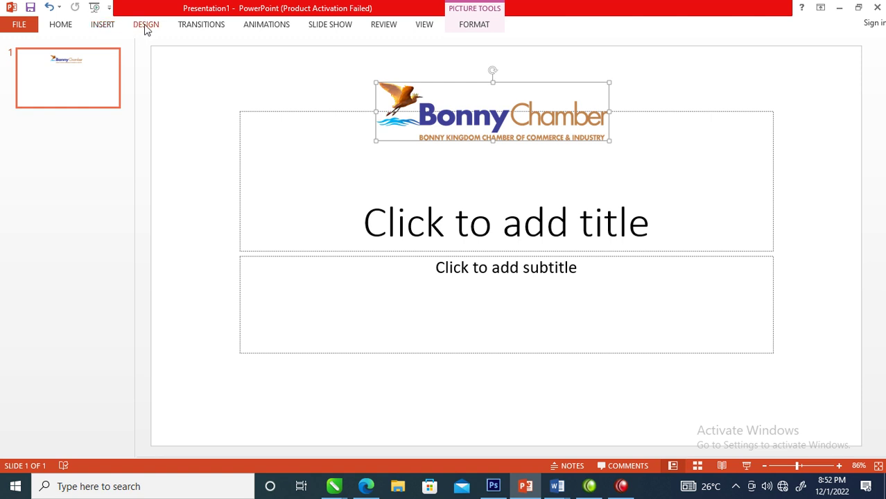
{"action": "left_click", "coordinate": [153, 31]}
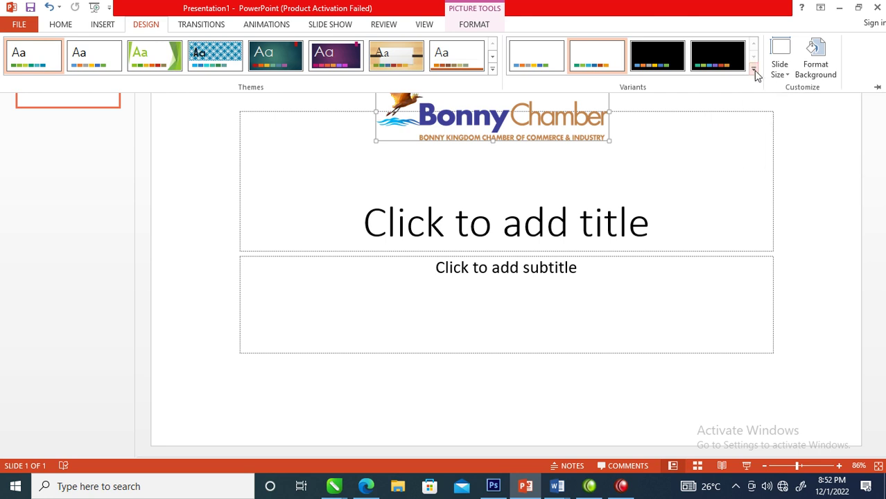
{"action": "left_click", "coordinate": [755, 69]}
{"action": "left_click", "coordinate": [550, 83]}
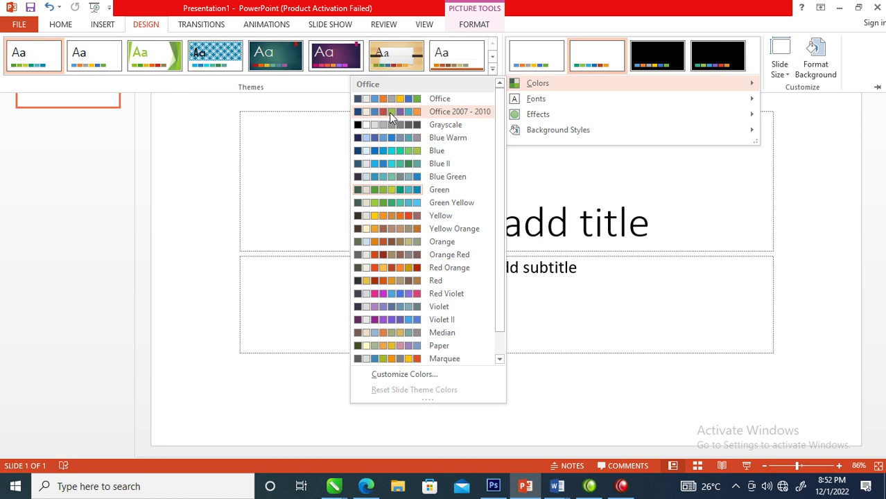
{"action": "key", "text": "Escape"}
{"action": "key", "text": "Escape"}
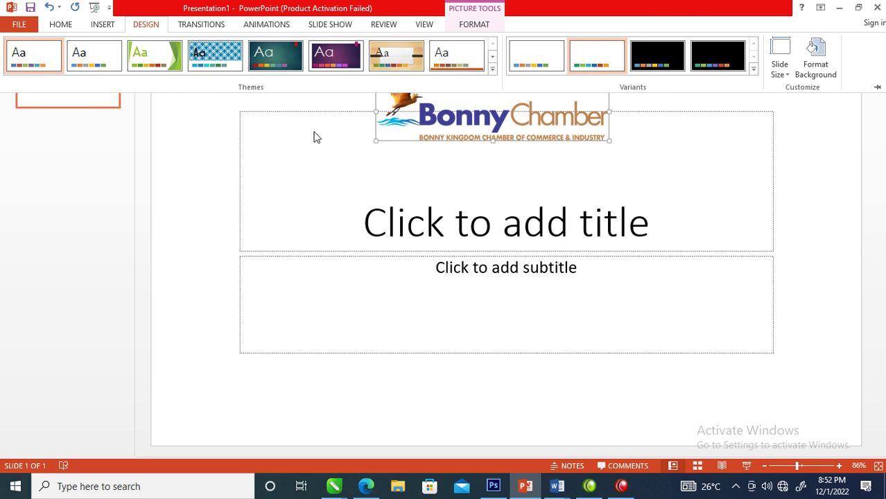
{"action": "left_click", "coordinate": [148, 26]}
{"action": "left_click", "coordinate": [102, 26]}
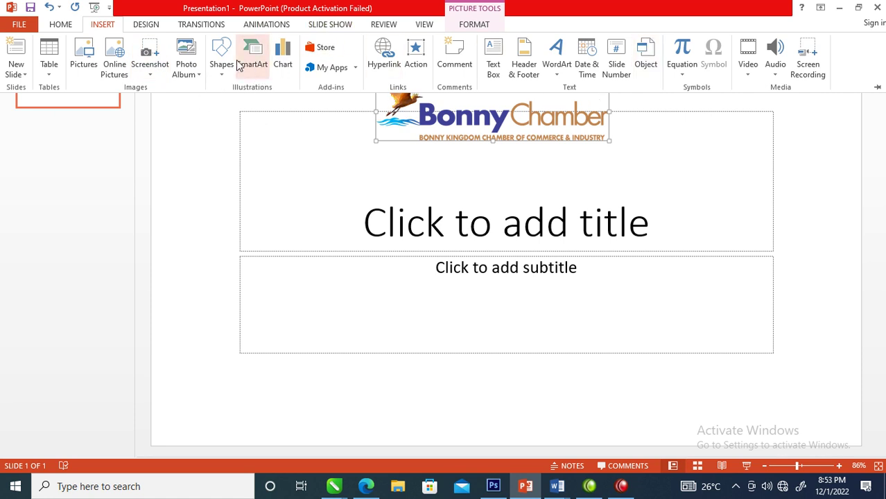
Draw a full-width rectangle banner across the slide top and send it behind the logo
{"action": "left_click", "coordinate": [61, 25]}
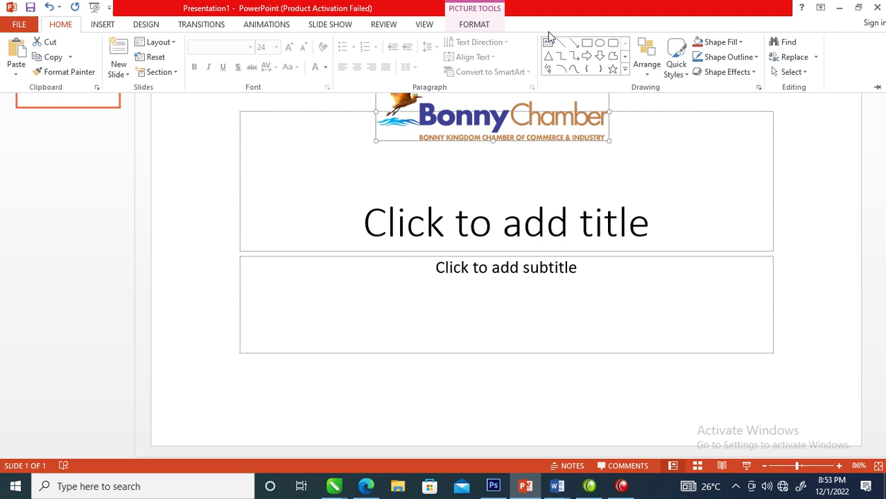
{"action": "left_click", "coordinate": [588, 46]}
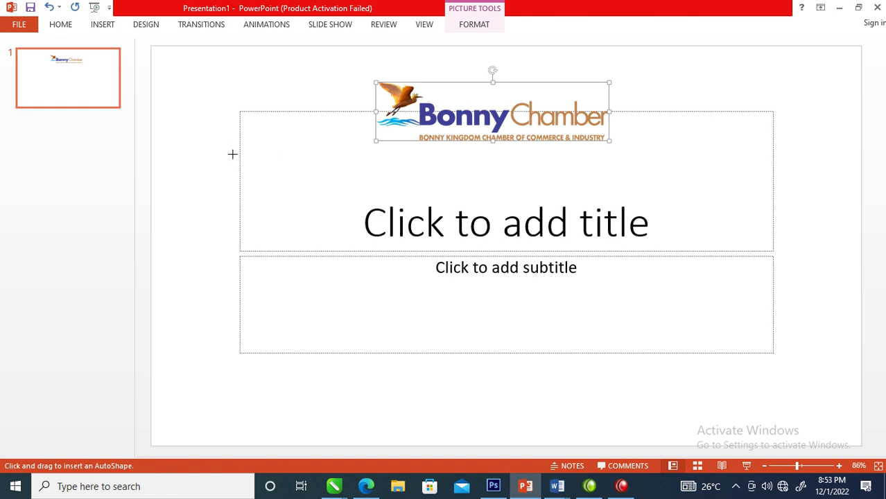
{"action": "mouse_move", "coordinate": [151, 47]}
{"action": "left_mouse_down"}
{"action": "mouse_move", "coordinate": [235, 117]}
{"action": "mouse_move", "coordinate": [717, 199]}
{"action": "mouse_move", "coordinate": [833, 201]}
{"action": "mouse_move", "coordinate": [862, 183]}
{"action": "left_mouse_up"}
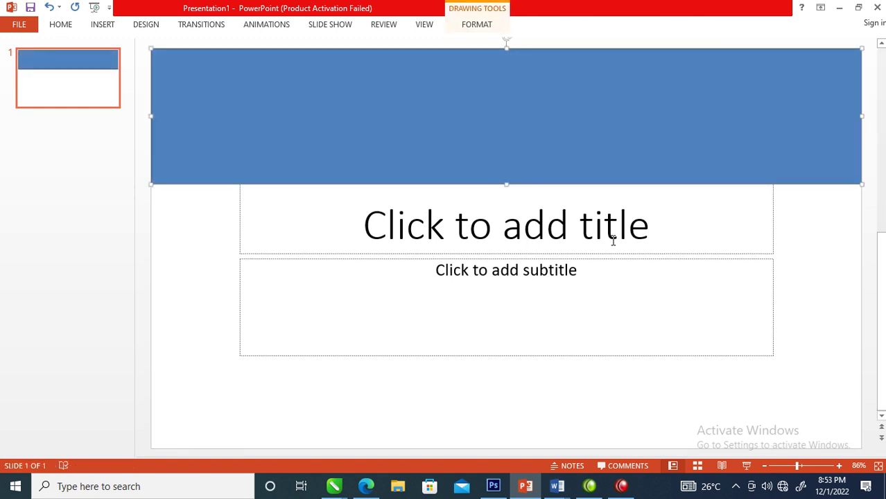
{"action": "right_click", "coordinate": [444, 103]}
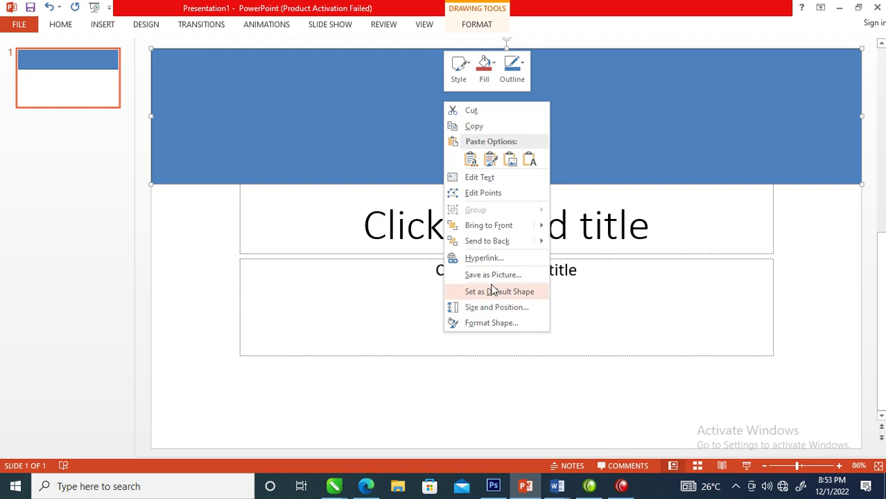
{"action": "mouse_move", "coordinate": [487, 241]}
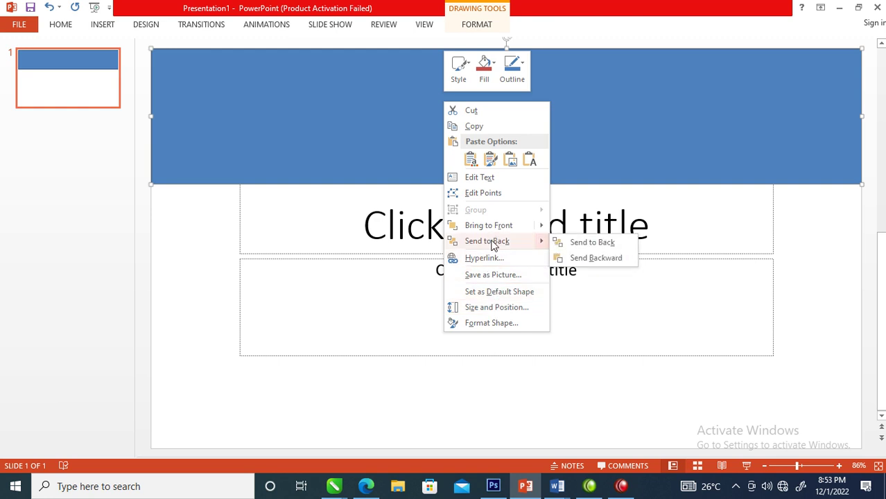
{"action": "left_click", "coordinate": [494, 242]}
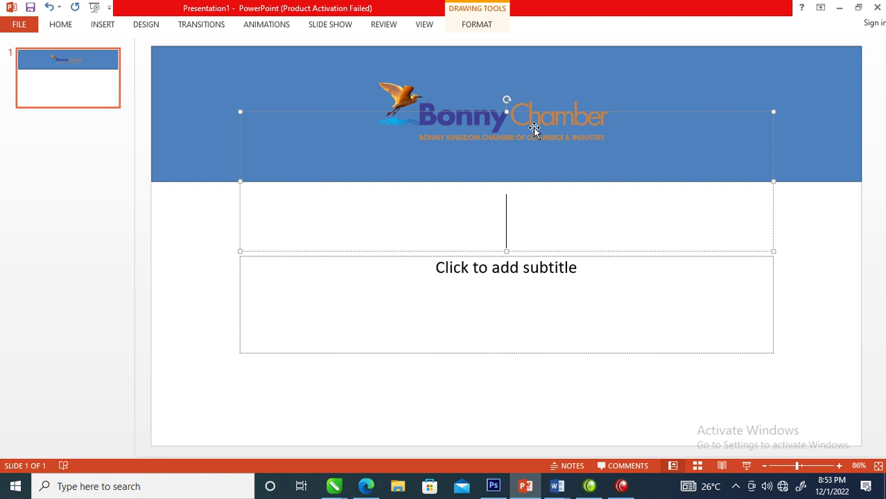
{"action": "right_click", "coordinate": [182, 90]}
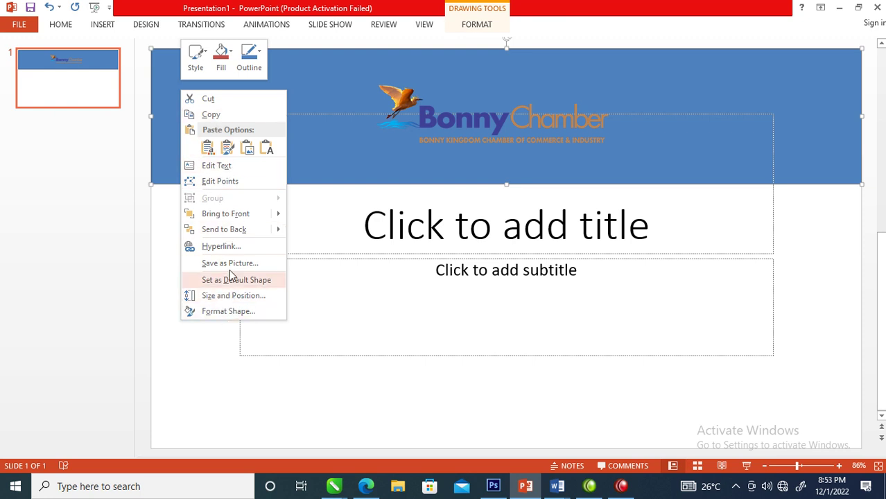
Give the banner a green fill at about 54% transparency via Format Shape
{"action": "left_click", "coordinate": [222, 312]}
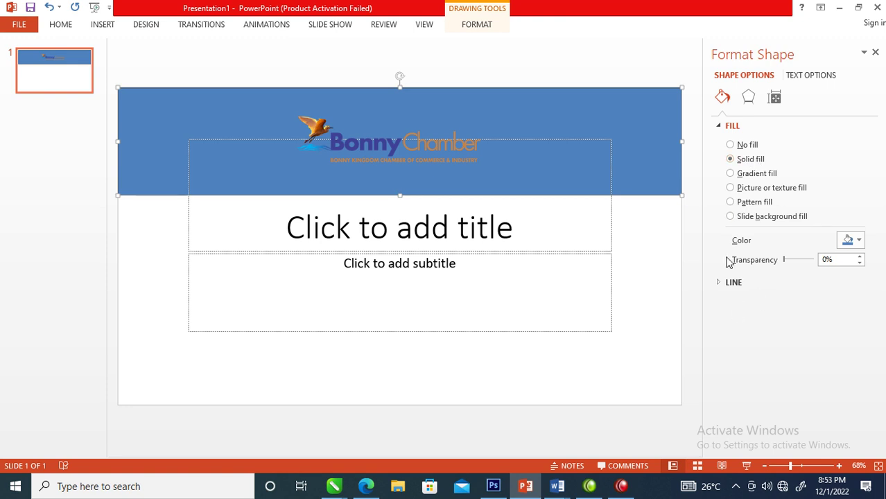
{"action": "left_click", "coordinate": [860, 241]}
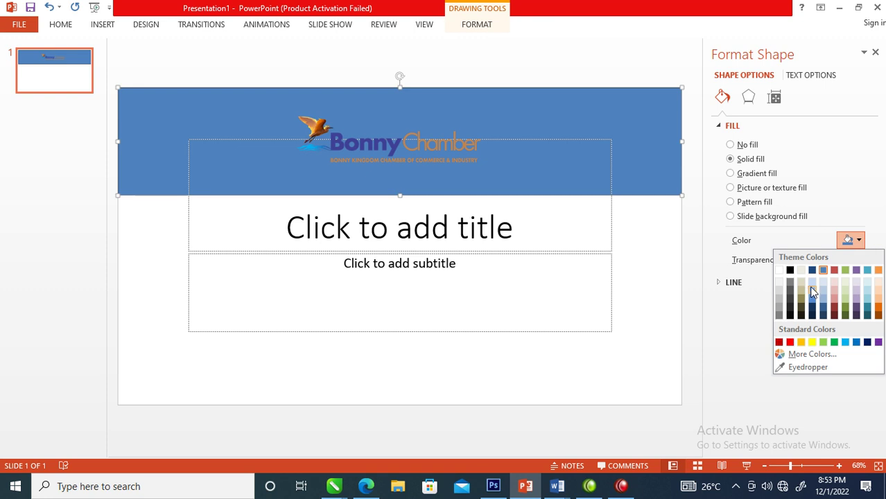
{"action": "key", "text": "Escape"}
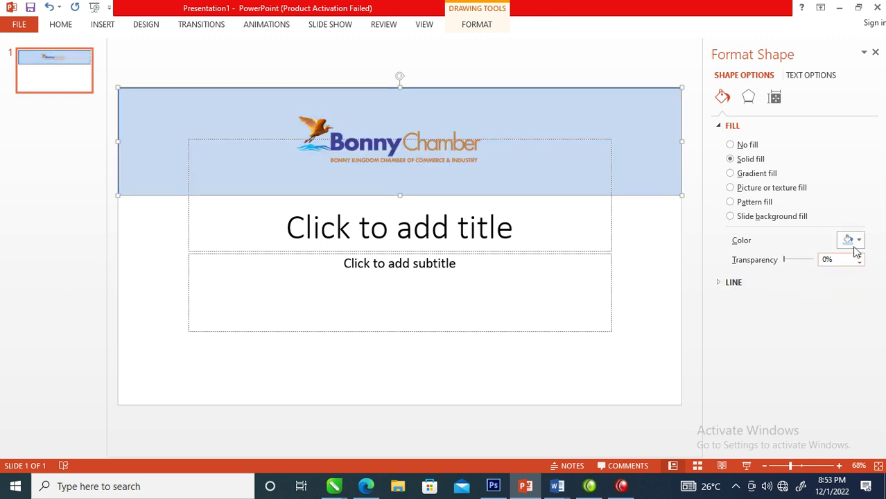
{"action": "left_click", "coordinate": [857, 240]}
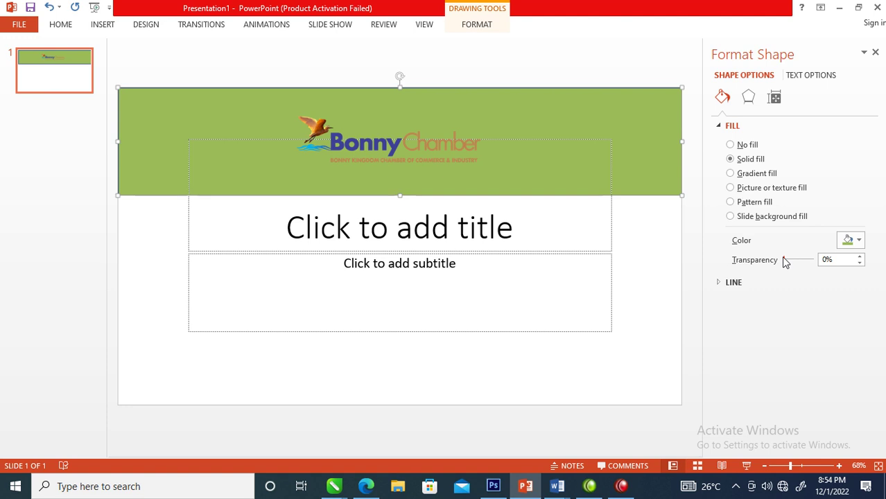
{"action": "mouse_move", "coordinate": [784, 260]}
{"action": "left_mouse_down"}
{"action": "mouse_move", "coordinate": [812, 261]}
{"action": "mouse_move", "coordinate": [801, 257]}
{"action": "left_mouse_up"}
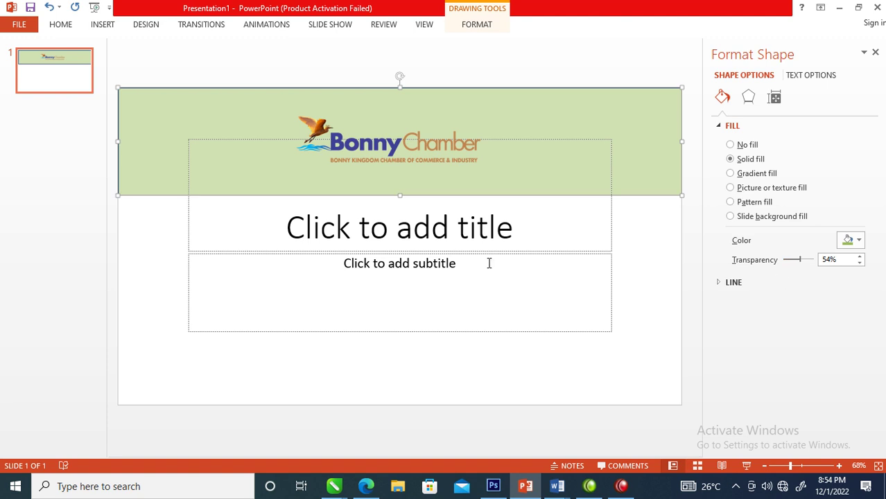
{"action": "left_click", "coordinate": [395, 207]}
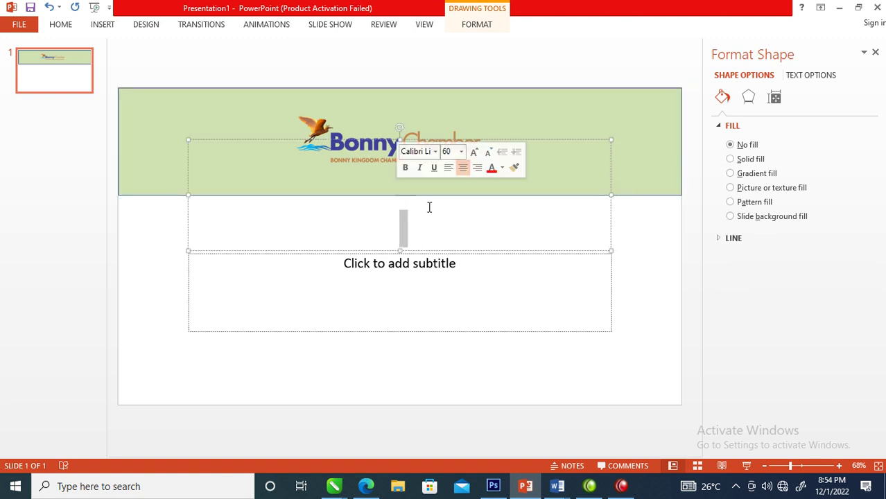
{"action": "left_click", "coordinate": [659, 182]}
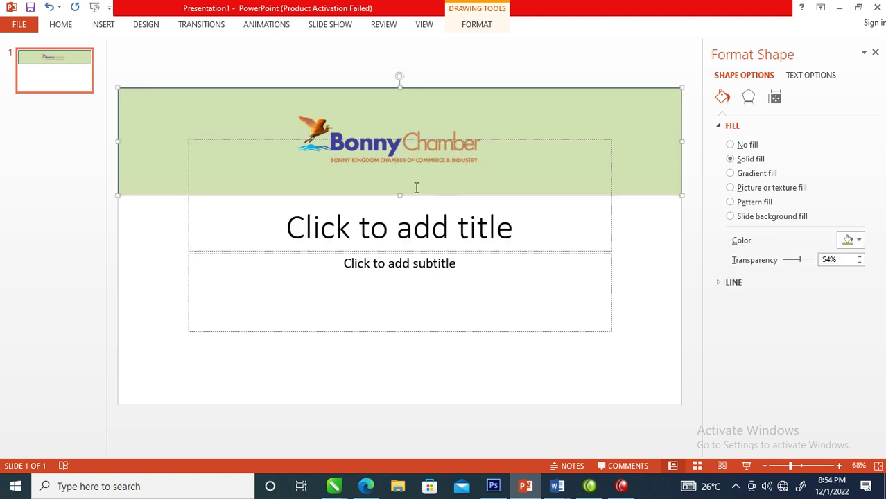
{"action": "left_click", "coordinate": [397, 201]}
{"action": "left_click", "coordinate": [636, 147]}
Shorten the green banner from its top edge and move it up to the slide's top edge
{"action": "left_click_drag", "start_coordinate": [400, 87], "coordinate": [402, 115]}
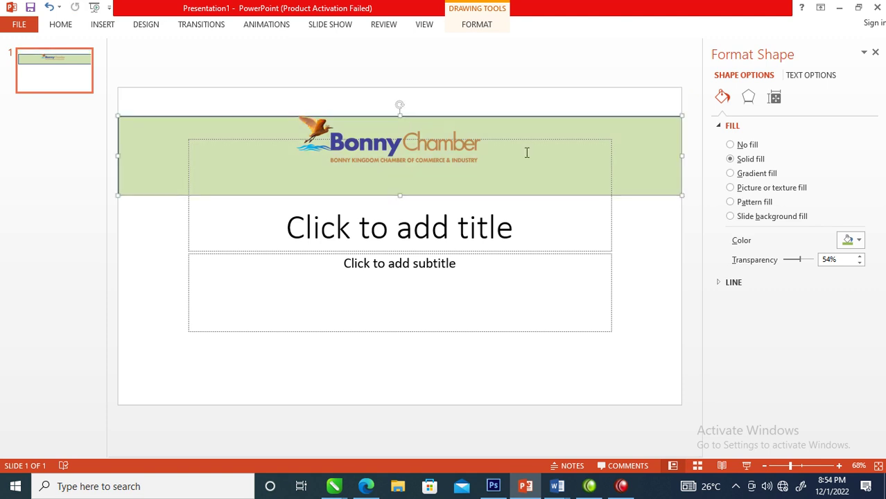
{"action": "left_click_drag", "start_coordinate": [525, 133], "coordinate": [524, 111]}
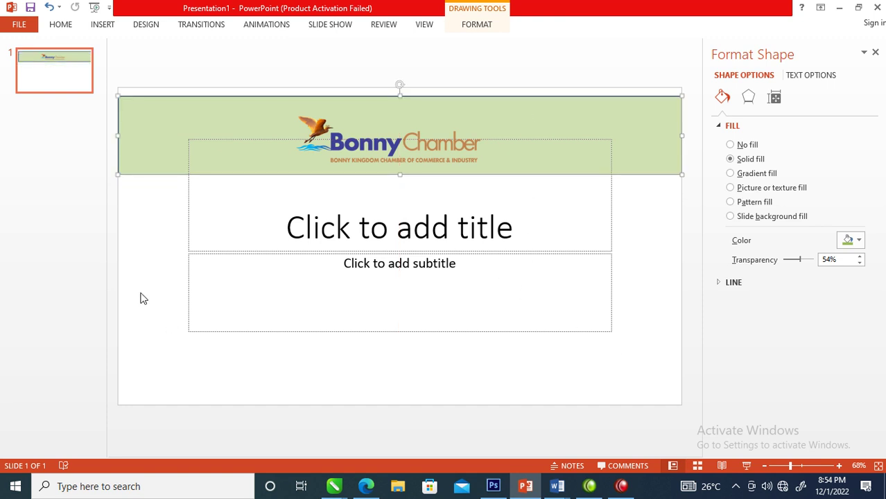
{"action": "left_click", "coordinate": [172, 223]}
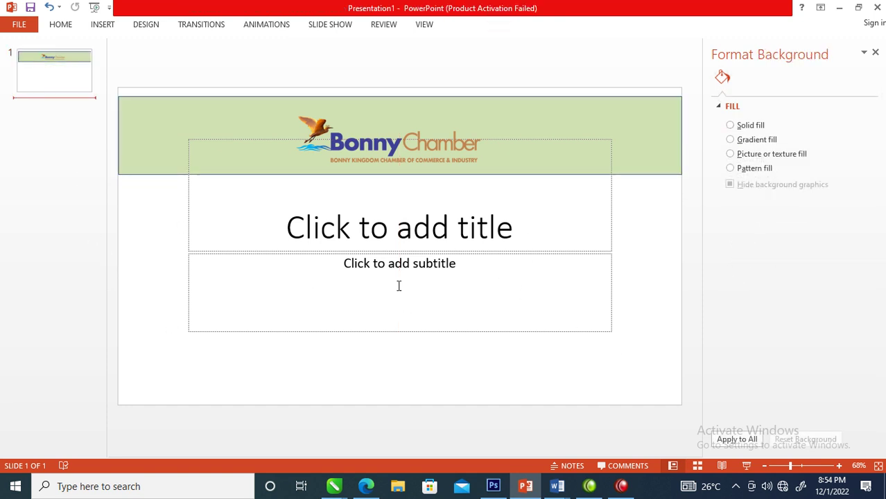
{"action": "left_click", "coordinate": [652, 104]}
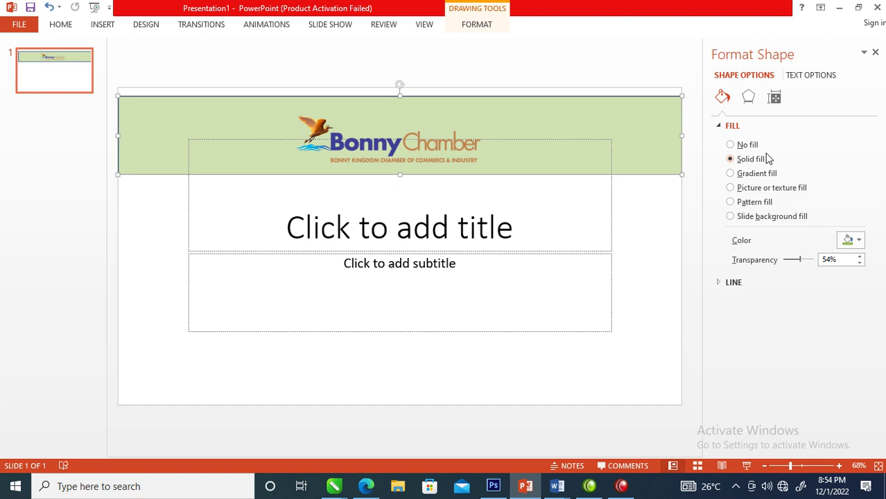
{"action": "left_click", "coordinate": [859, 241]}
{"action": "left_click", "coordinate": [854, 172]}
{"action": "left_click", "coordinate": [308, 220]}
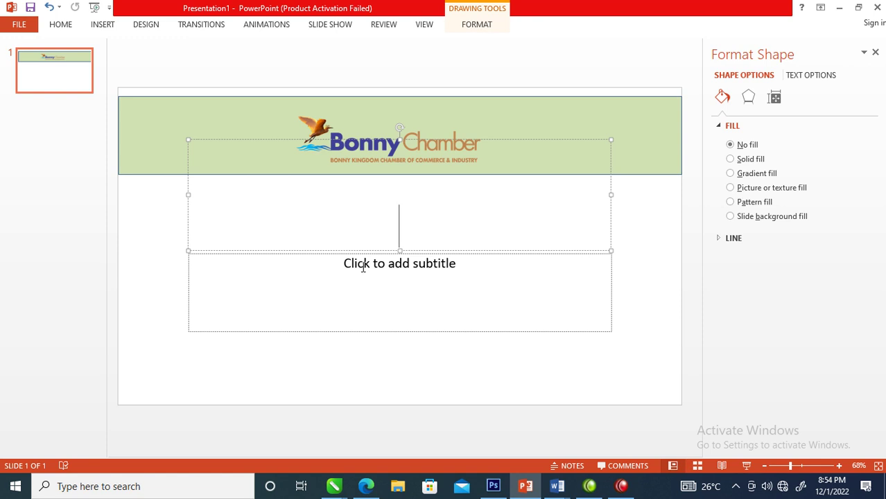
Extend the subtitle box down toward the slide bottom and raise the title box's bottom edge
{"action": "left_click", "coordinate": [398, 284]}
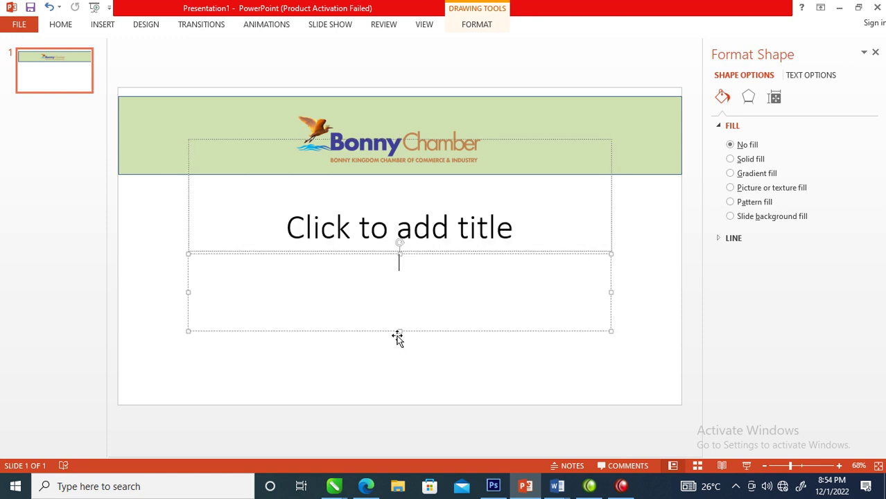
{"action": "left_click_drag", "start_coordinate": [399, 332], "coordinate": [402, 398]}
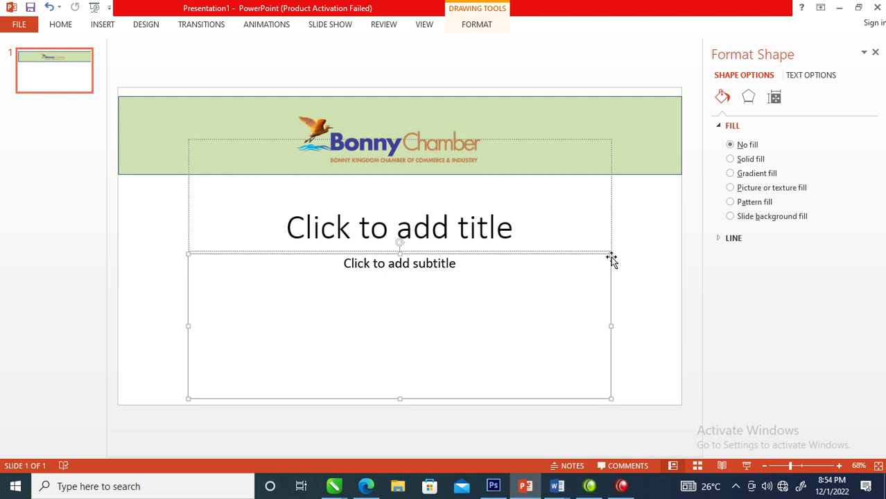
{"action": "left_click", "coordinate": [488, 199]}
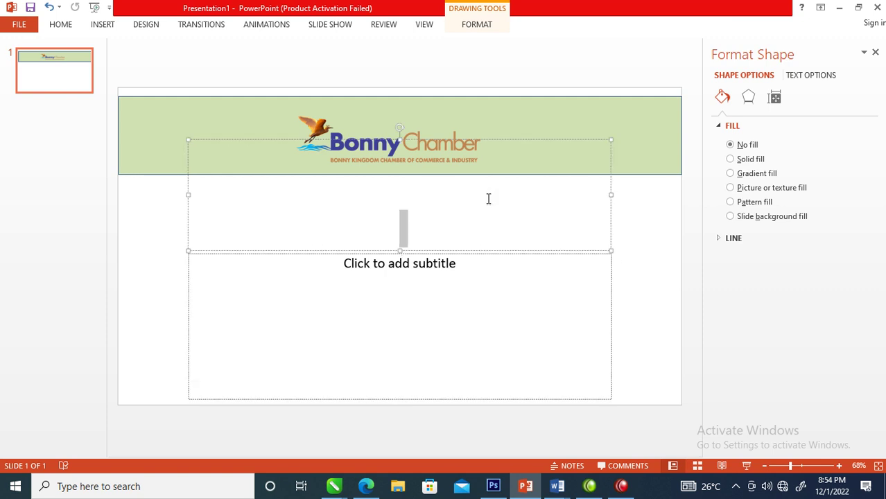
{"action": "left_click_drag", "start_coordinate": [400, 251], "coordinate": [394, 204]}
Raise the subtitle box's top edge to sit just below the title
{"action": "left_click", "coordinate": [407, 260]}
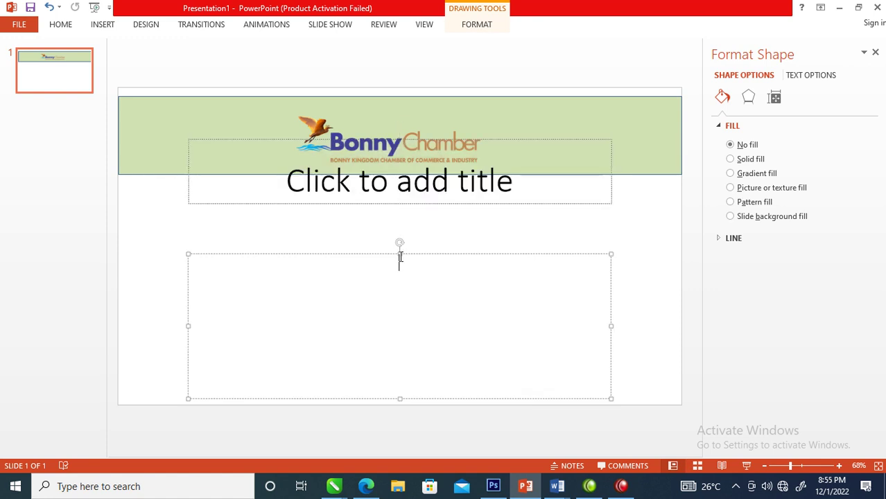
{"action": "left_click", "coordinate": [400, 249]}
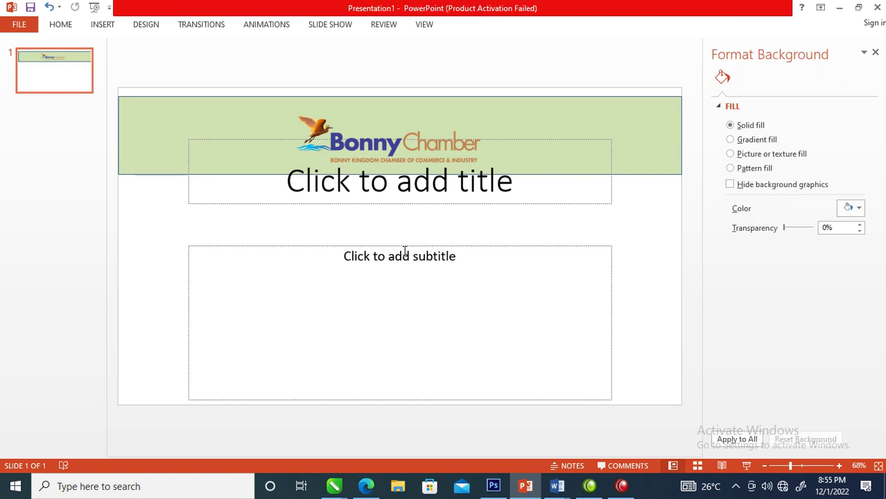
{"action": "left_click", "coordinate": [400, 247]}
{"action": "left_click_drag", "start_coordinate": [400, 248], "coordinate": [400, 217]}
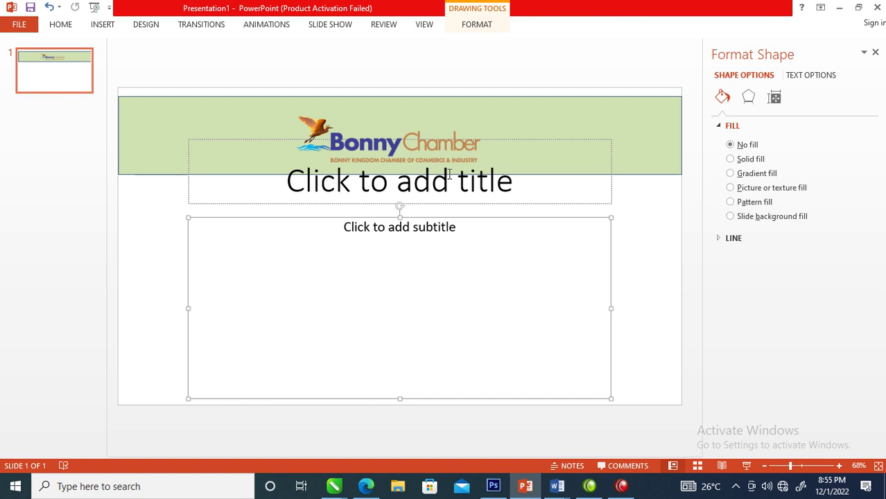
{"action": "left_click", "coordinate": [85, 240]}
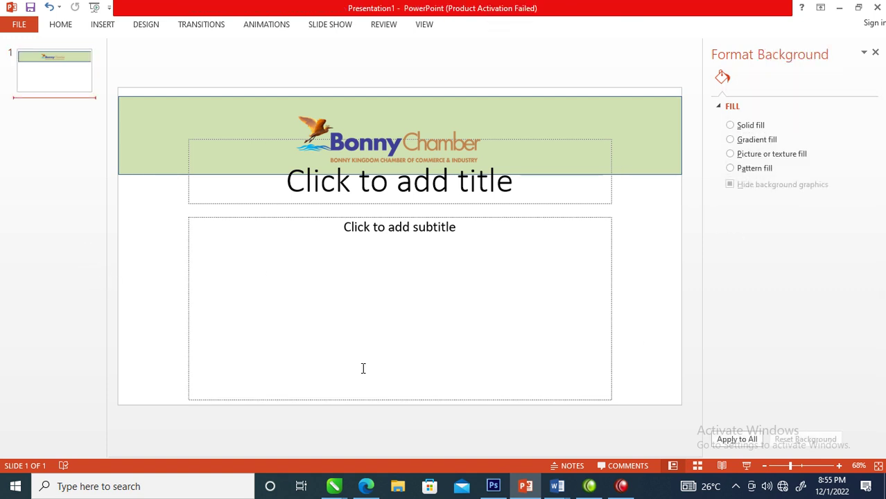
{"action": "left_click", "coordinate": [597, 423]}
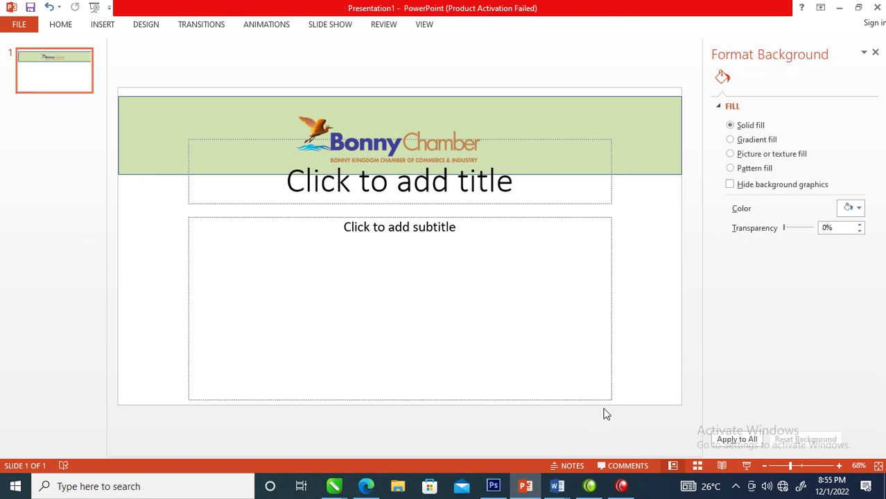